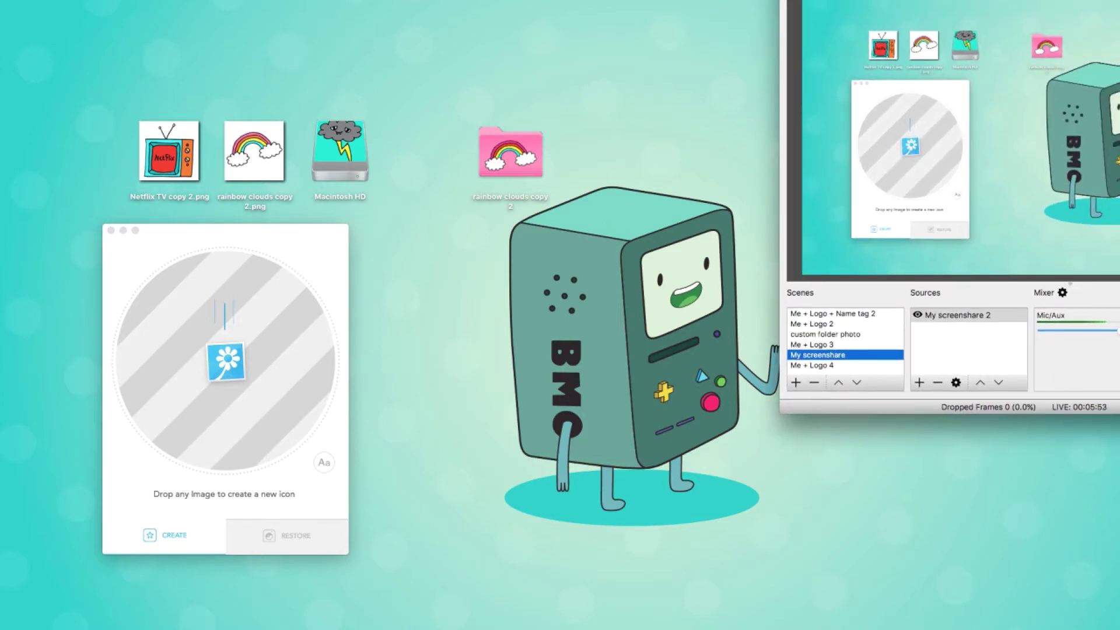
- Move the OBS window and the existing "rainbow clouds copy 2" folder aside, and position the icon-maker window just below the desktop image files
left_click_drag(1006, 0, 1105, 0)
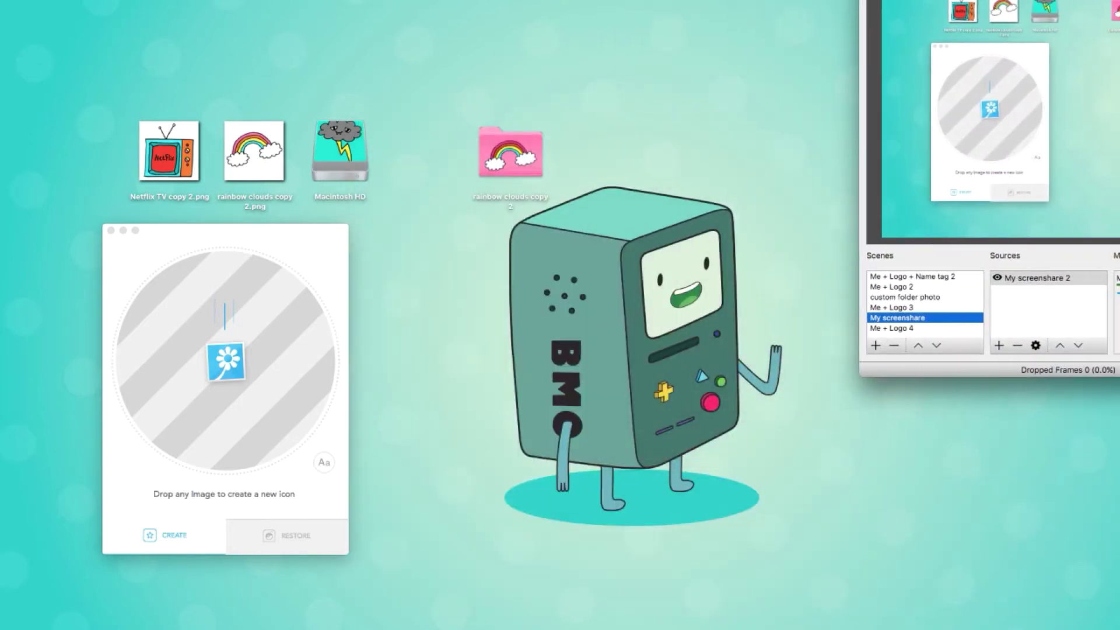
left_click_drag(517, 163, 1117, 461)
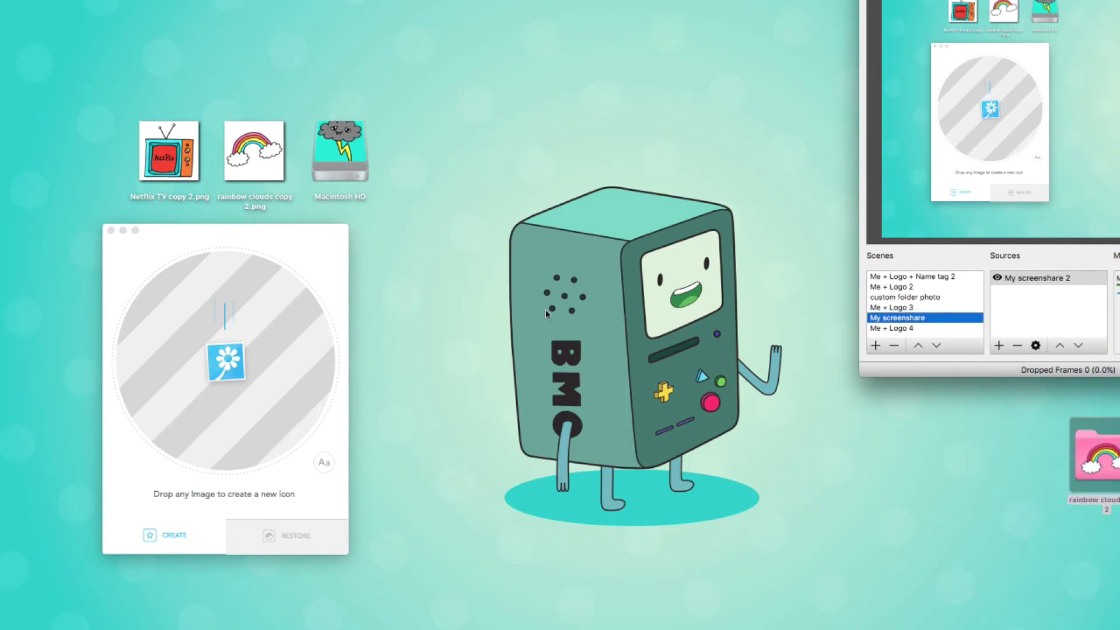
left_click(305, 252)
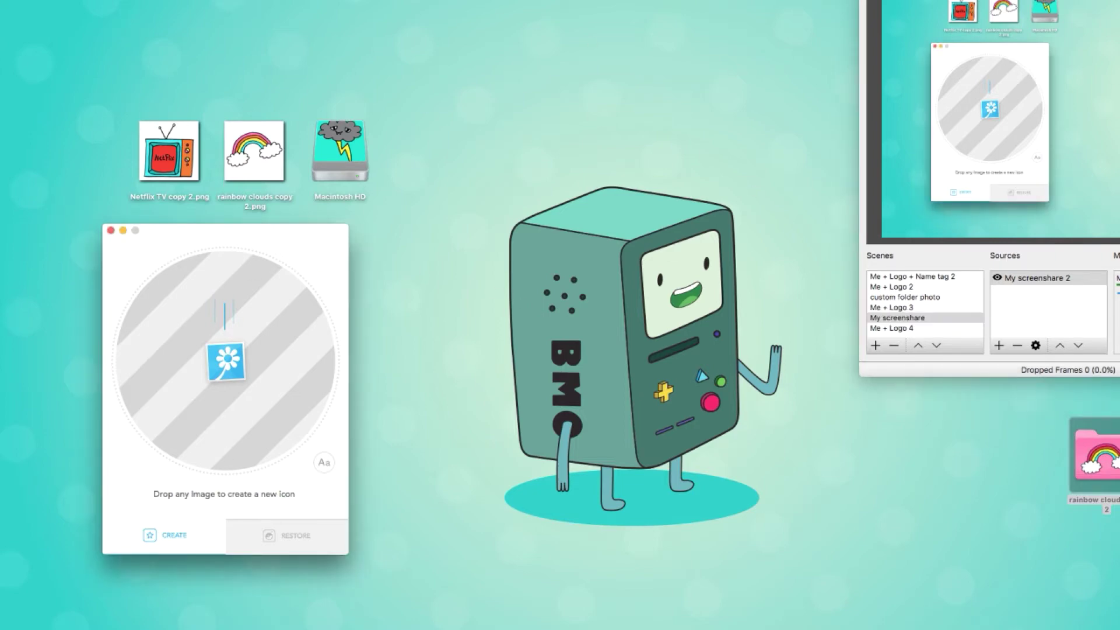
left_click_drag(304, 257, 346, 270)
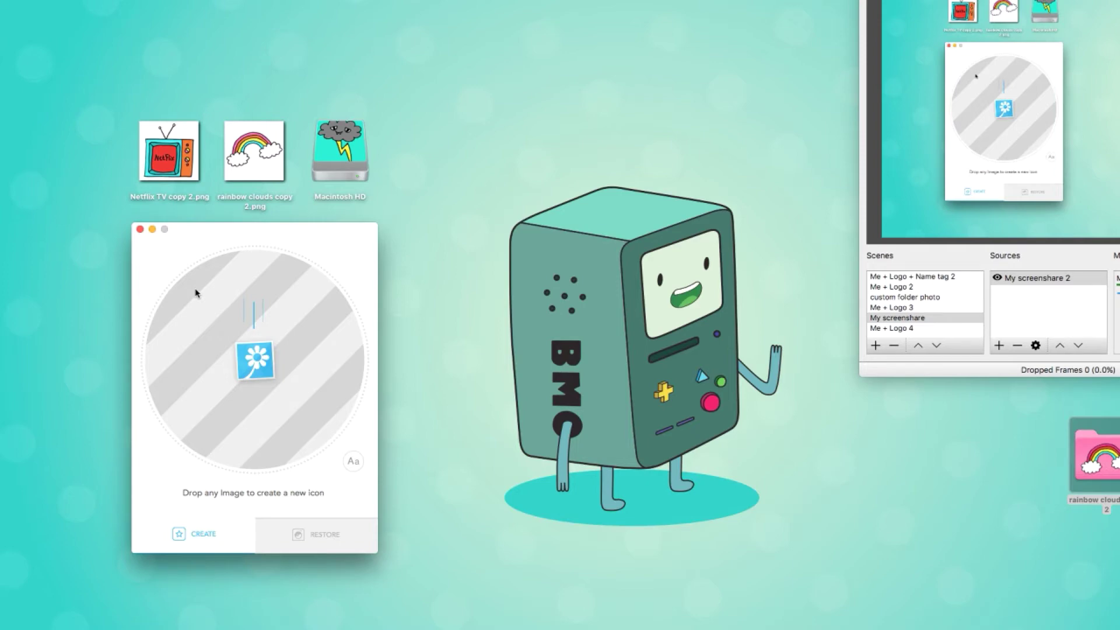
left_click_drag(335, 250, 333, 250)
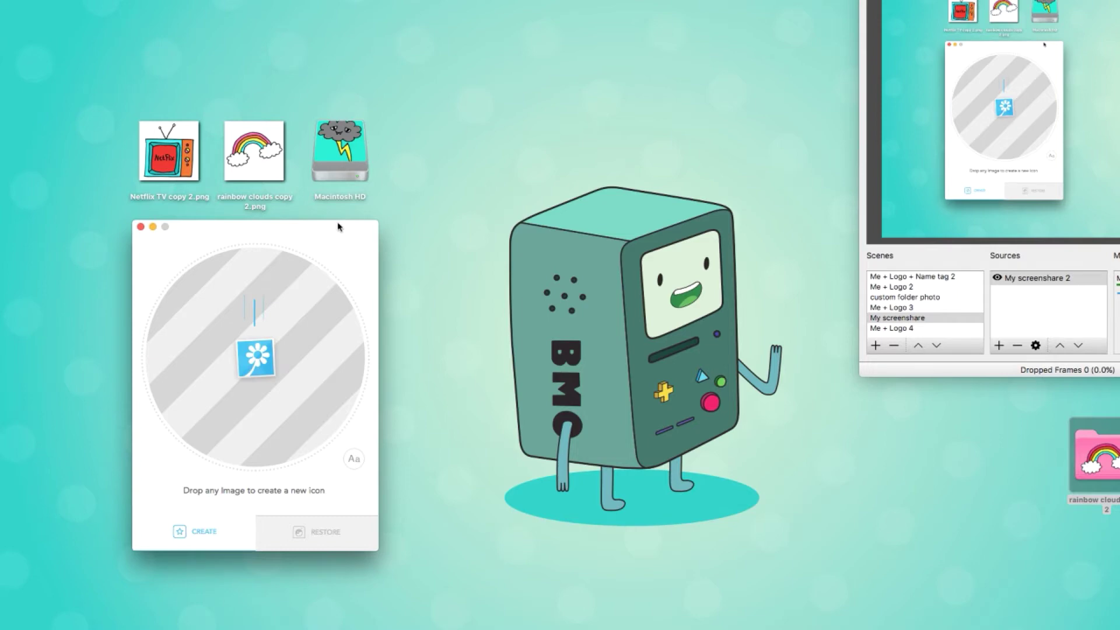
- Load the desktop image "rainbow clouds copy 2.png" into the icon maker as the source of a new icon
left_click_drag(108, 107, 295, 219)
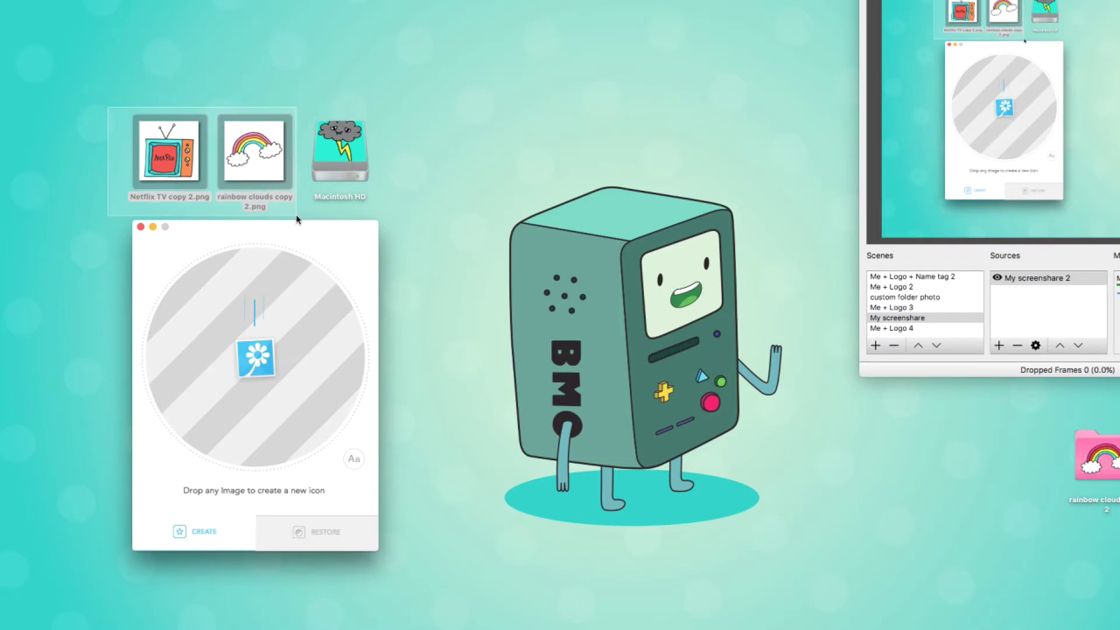
left_click_drag(296, 215, 304, 216)
left_click(275, 118)
mouse_move(272, 143)
left_mouse_down()
mouse_move(277, 53)
mouse_move(263, 149)
left_mouse_up()
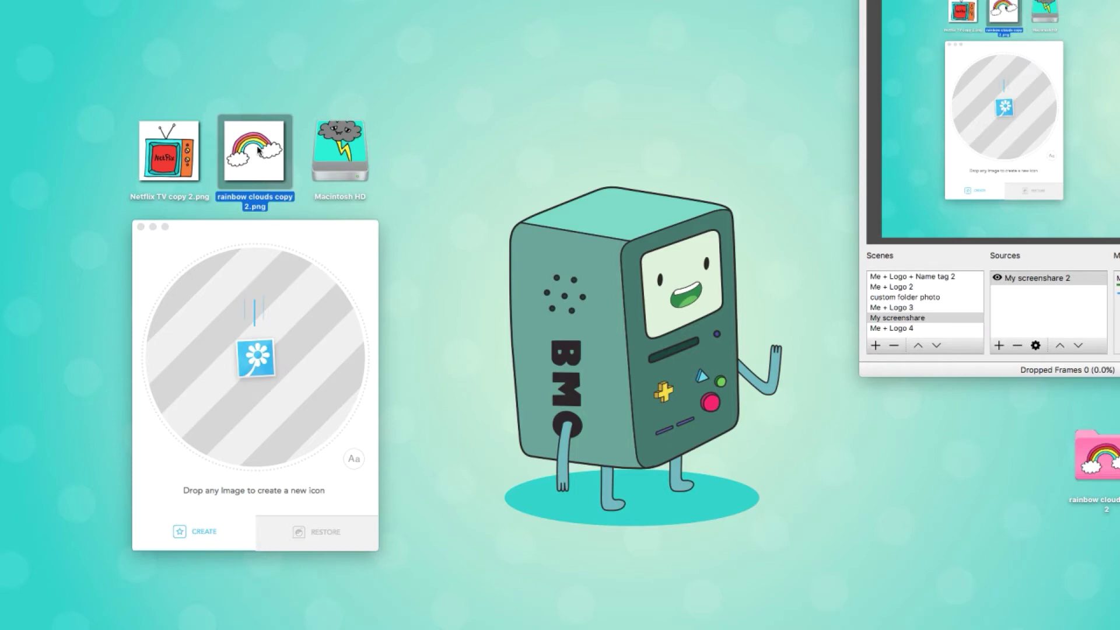
left_click(352, 240)
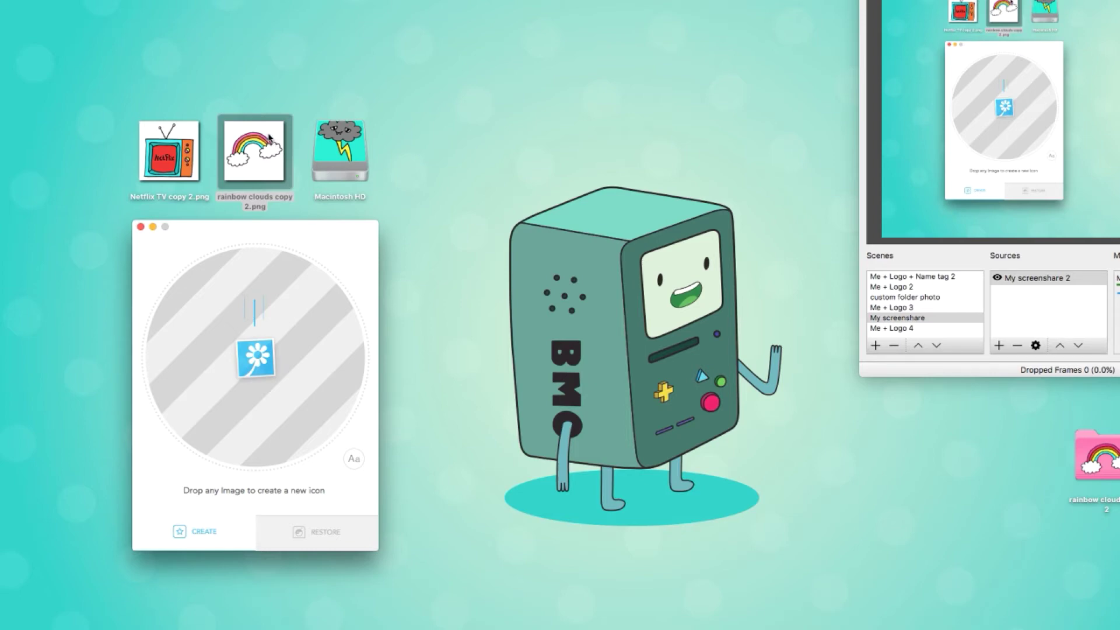
left_click_drag(269, 138, 264, 345)
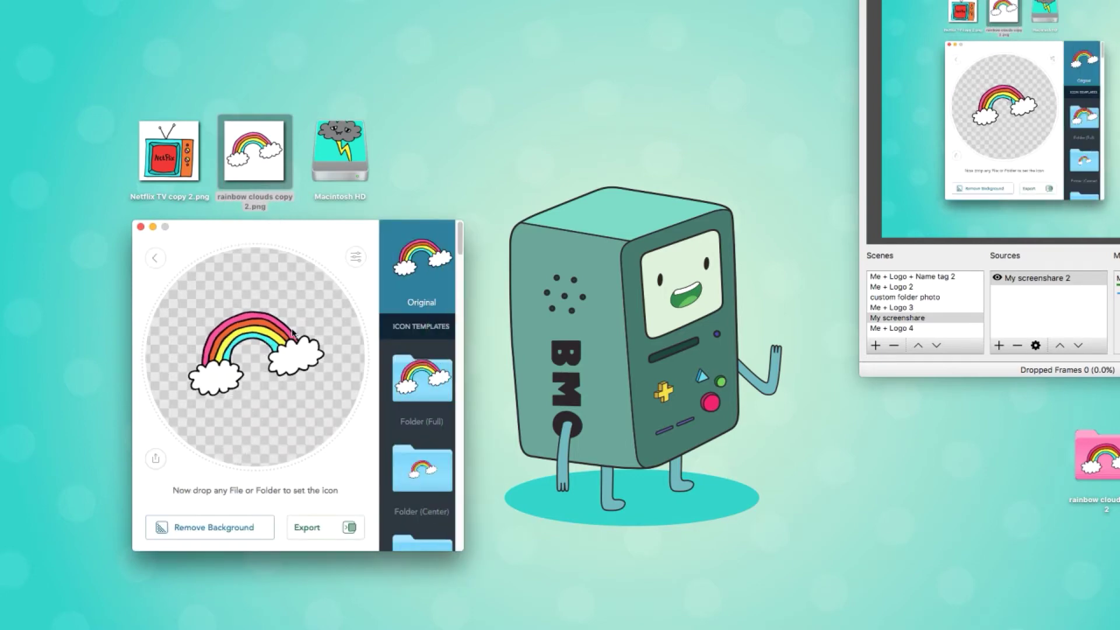
- Examine the icon templates offered for the rainbow image, including the folder, drive, USB, SD disc and document styles, and compare with the Macintosh HD icon
scroll(447, 255, "down", 1)
scroll(447, 255, "down", 3)
scroll(447, 255, "up", 4)
left_click_drag(460, 229, 459, 252)
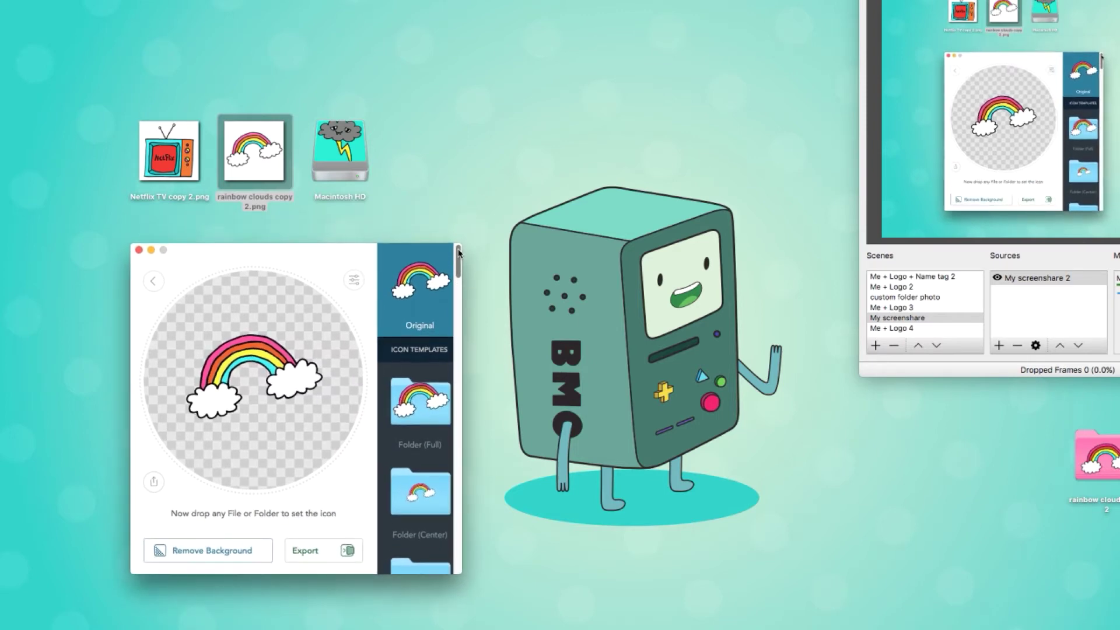
left_click_drag(348, 257, 349, 250)
scroll(441, 297, "down", 2)
scroll(441, 297, "down", 5)
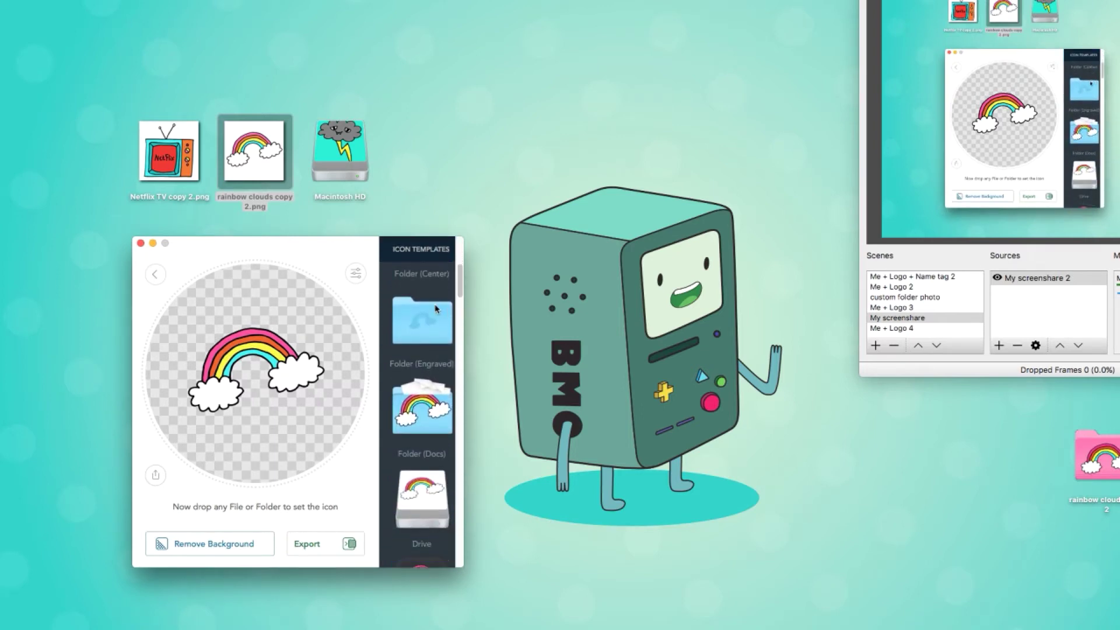
scroll(437, 308, "down", 4)
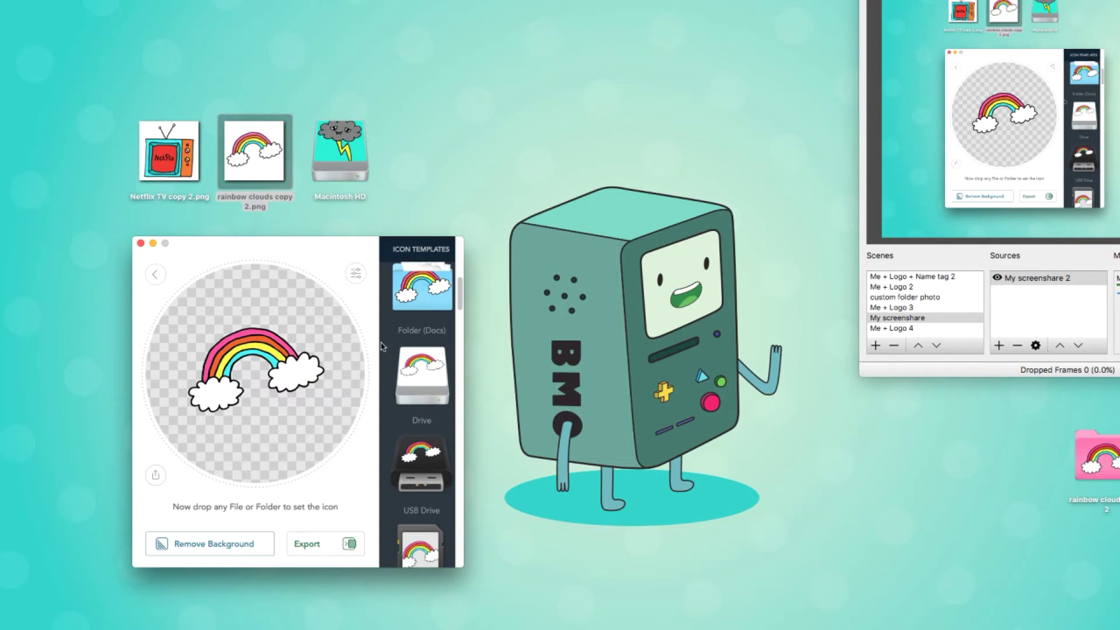
left_click_drag(349, 90, 308, 219)
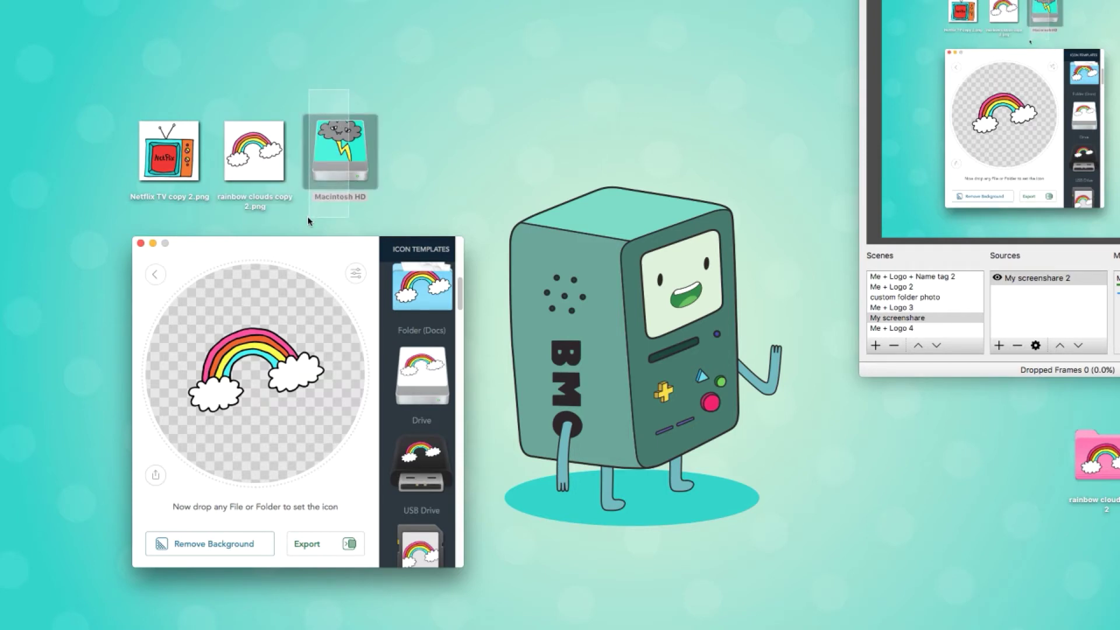
left_click_drag(308, 219, 308, 218)
scroll(431, 382, "down", 2)
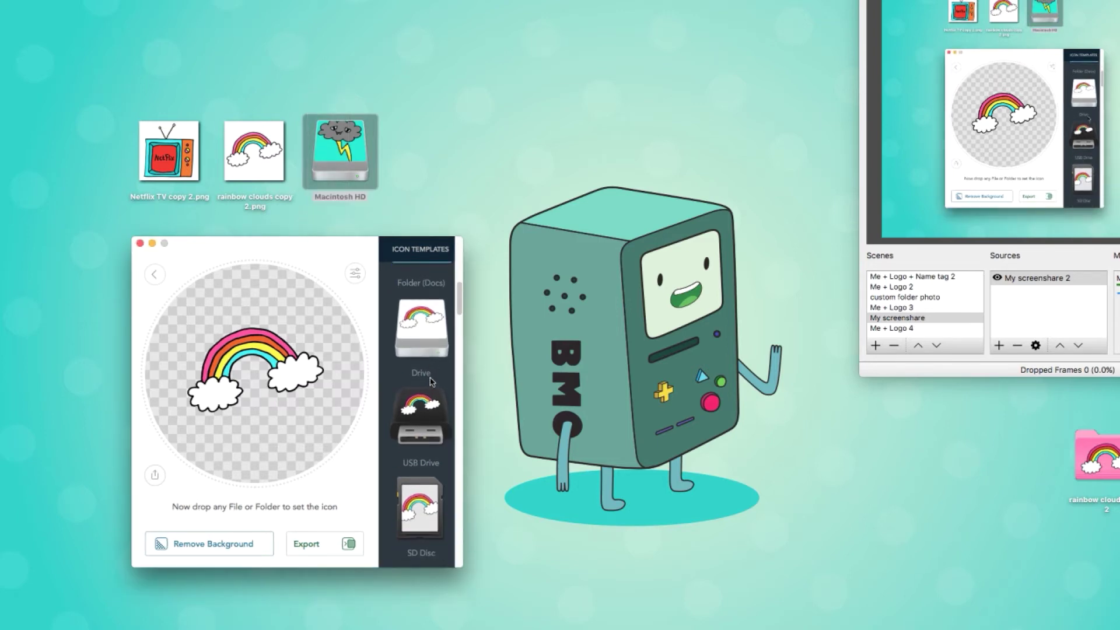
scroll(431, 382, "down", 5)
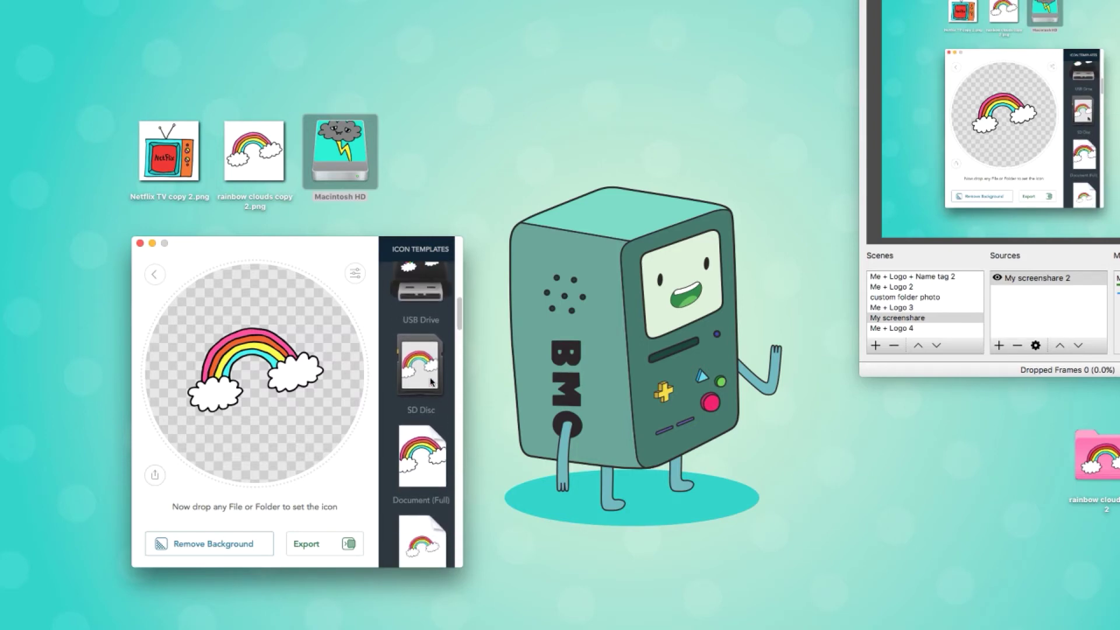
scroll(431, 381, "down", 10)
scroll(431, 381, "down", 10)
scroll(431, 381, "down", 10)
scroll(431, 381, "down", 10)
scroll(430, 381, "down", 10)
scroll(430, 381, "down", 10)
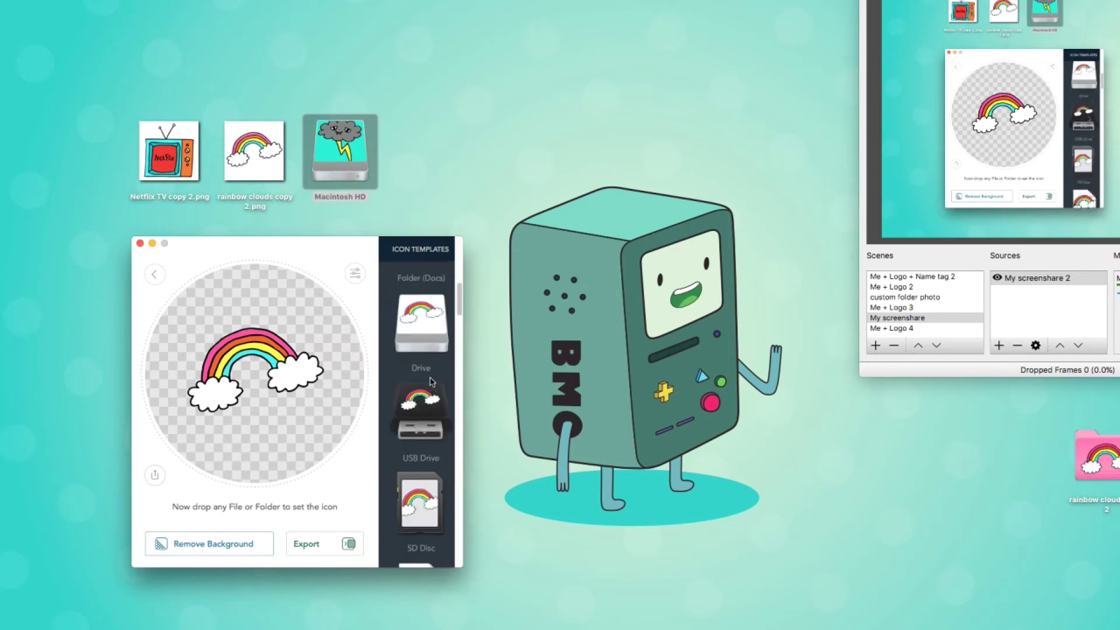
scroll(430, 381, "up", 10)
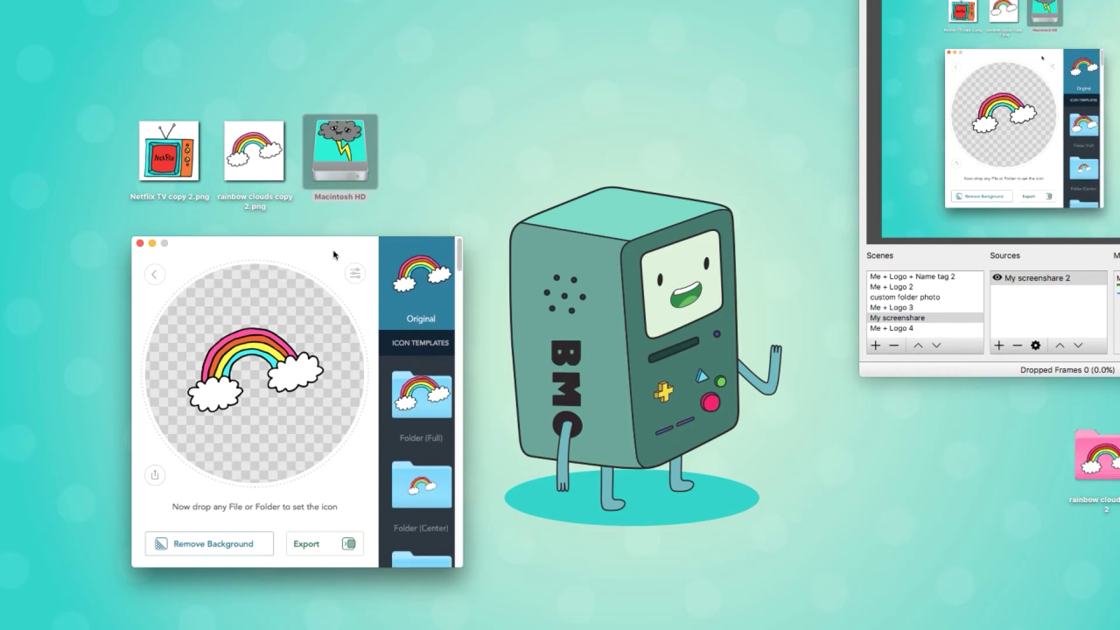
- Apply the Folder (Full) template, then reduce the rainbow's zoom, adjust its offsets and rotate it clockwise until it sits level on the folder
left_click(416, 394)
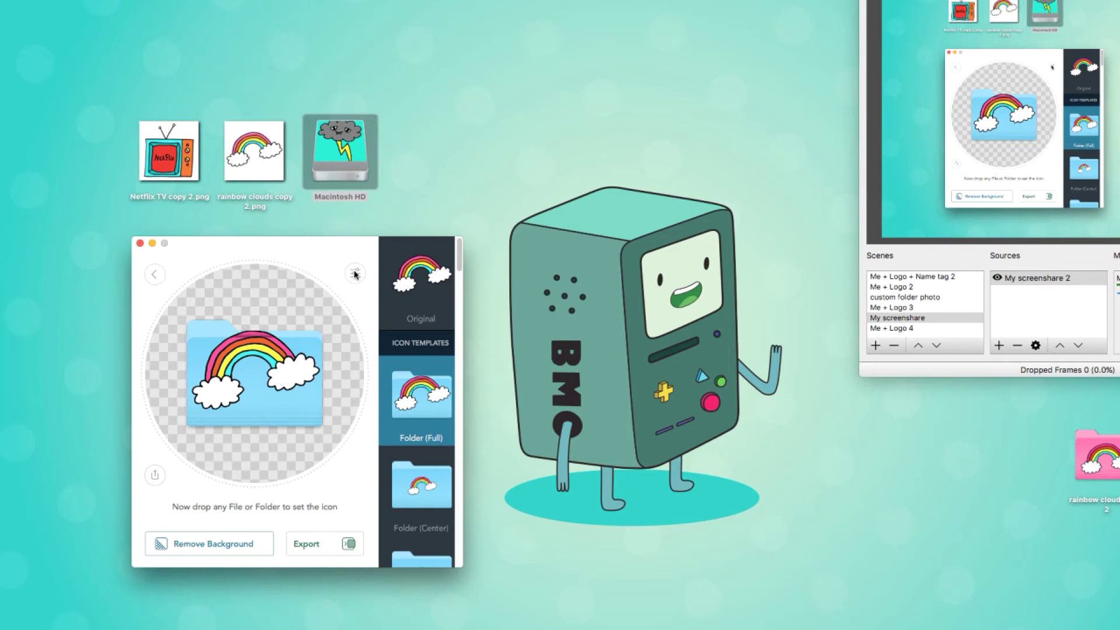
left_click(354, 274)
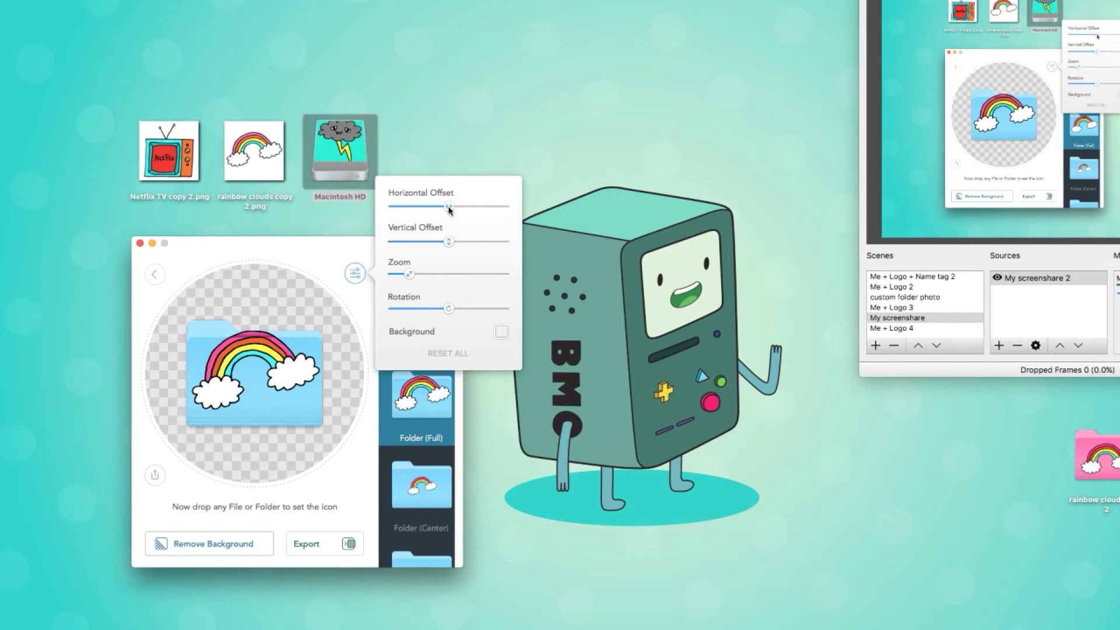
left_click_drag(450, 210, 447, 242)
left_click_drag(405, 277, 398, 275)
left_click_drag(446, 242, 447, 243)
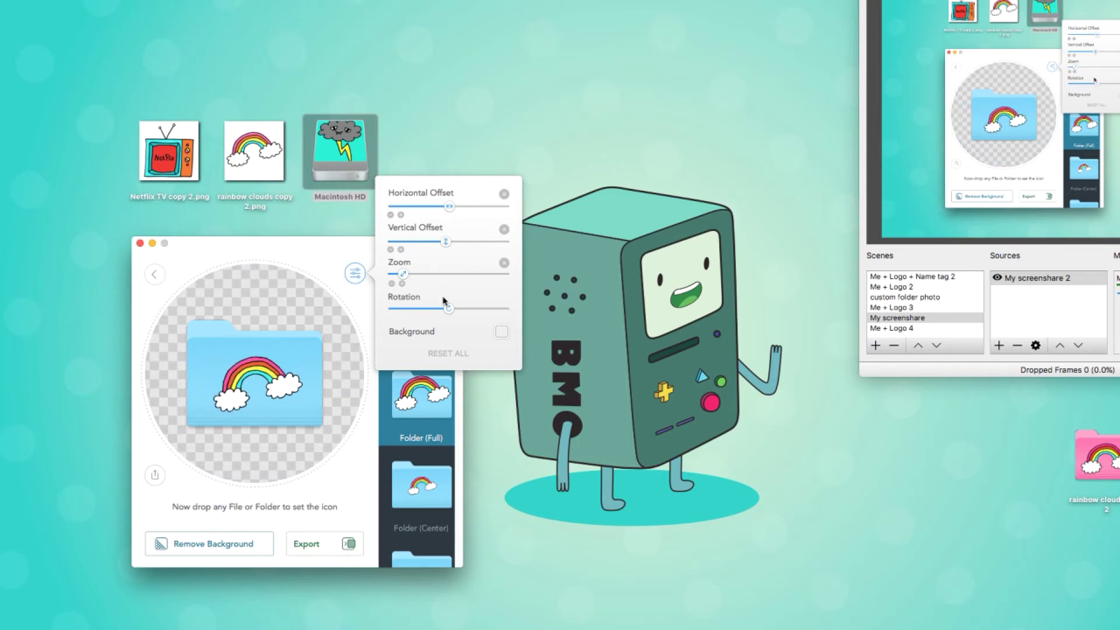
left_click_drag(449, 309, 462, 309)
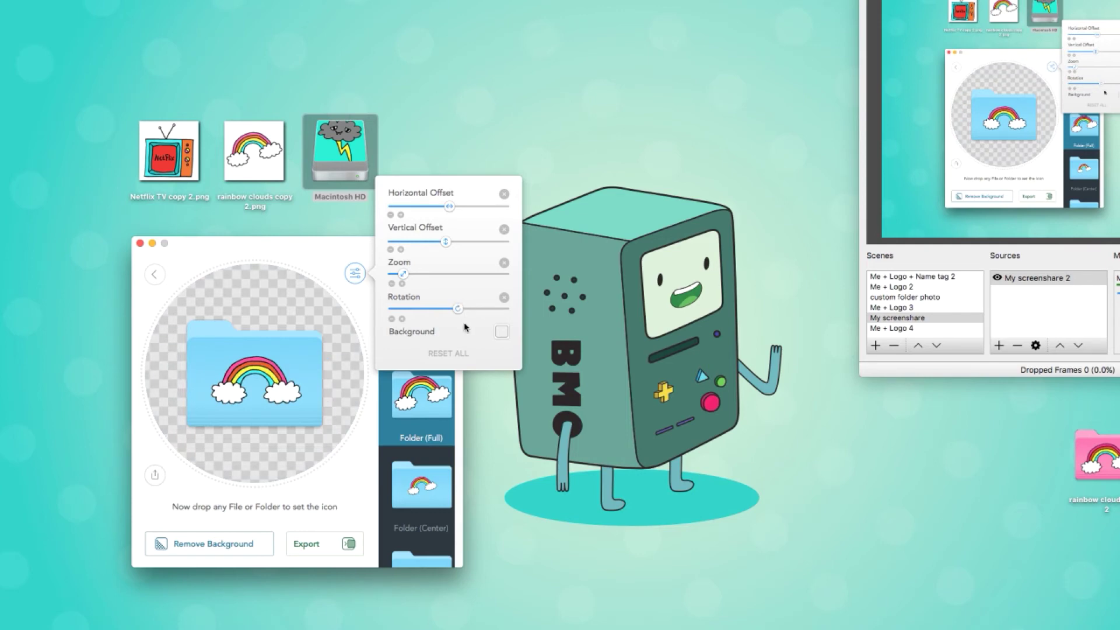
- Set the folder icon's background colour to hex FF4D9E and close the colour and adjustment settings
left_click(501, 333)
left_click(458, 388)
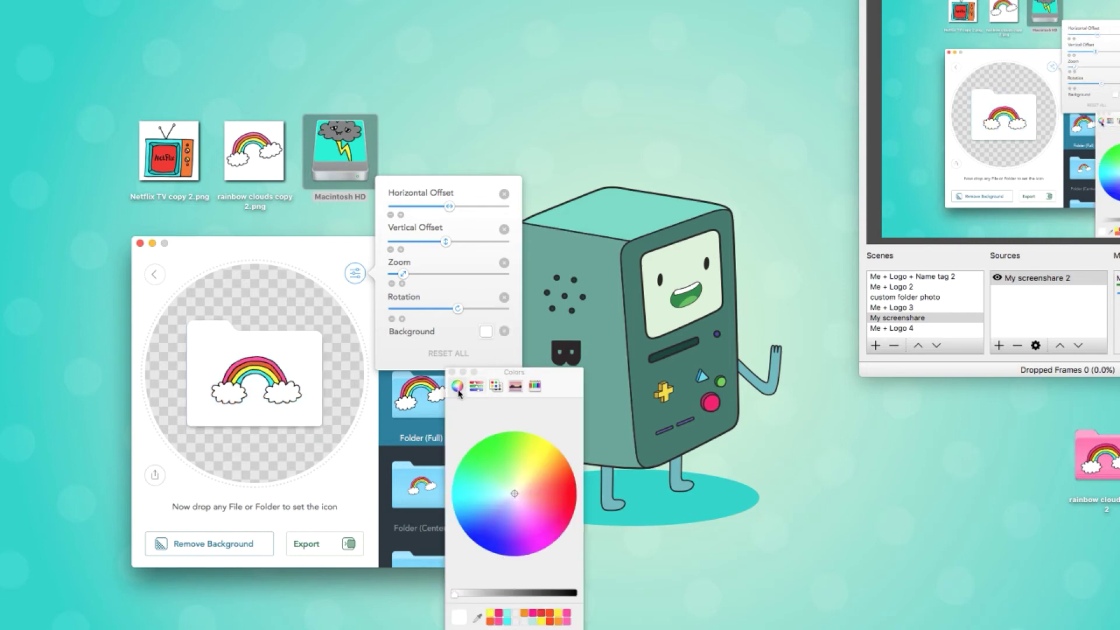
mouse_move(527, 478)
left_mouse_down()
mouse_move(529, 513)
mouse_move(519, 495)
mouse_move(543, 487)
left_mouse_up()
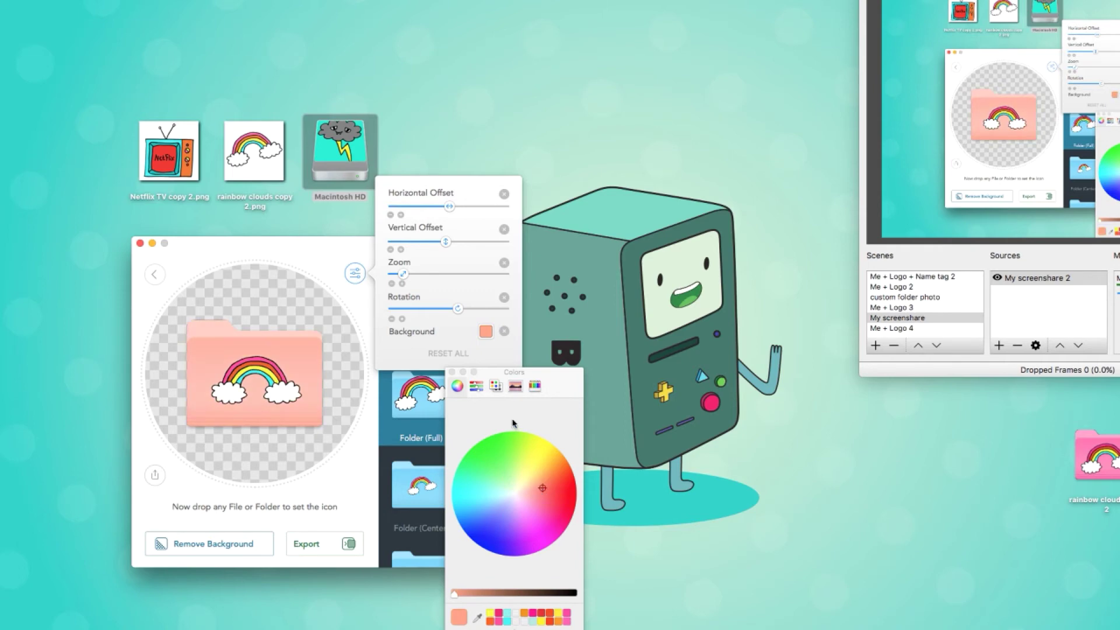
left_click(476, 387)
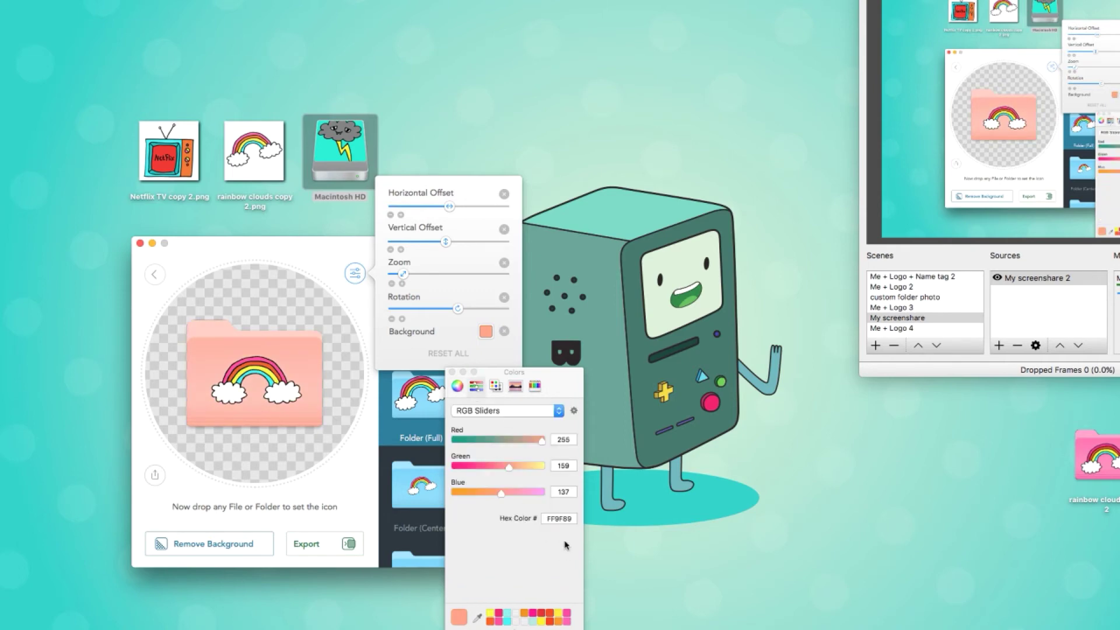
left_click(564, 517)
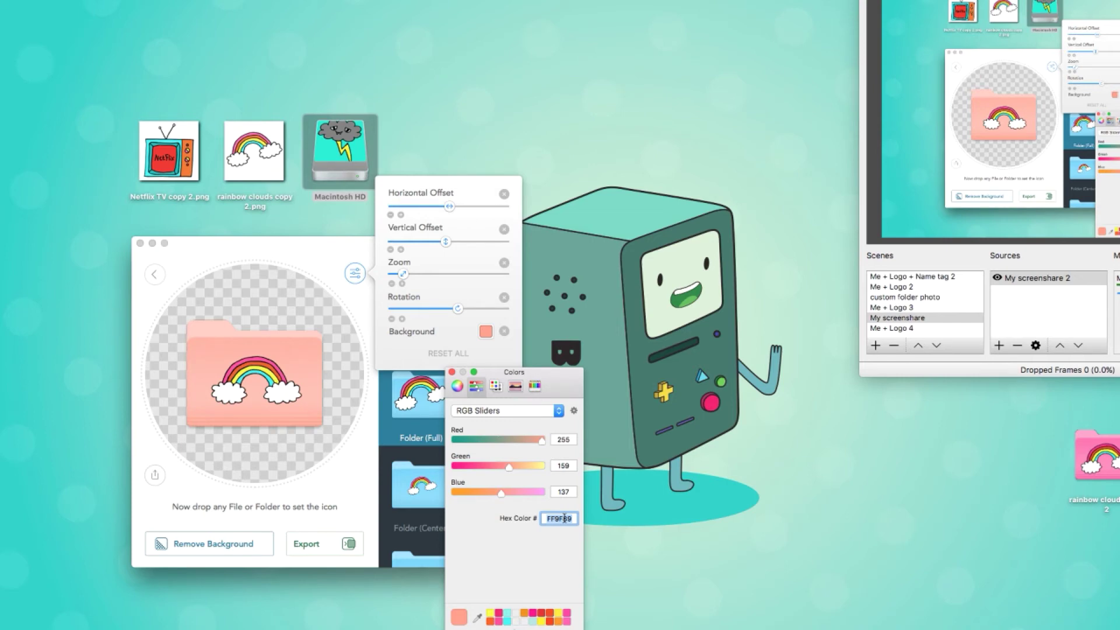
type("ff4d9e")
key("Return")
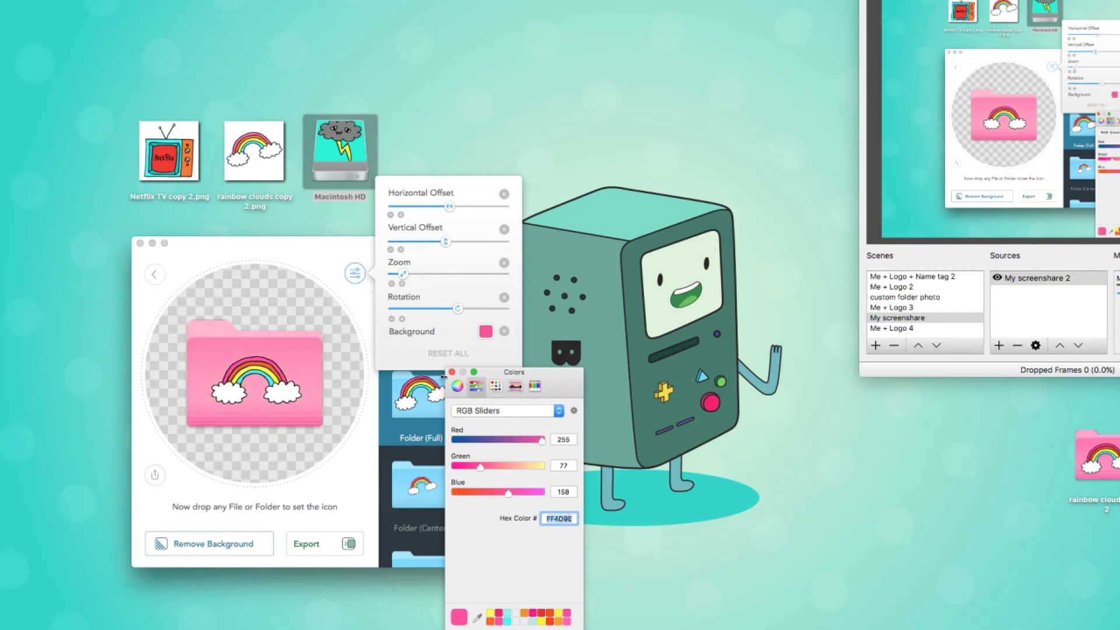
left_click(452, 372)
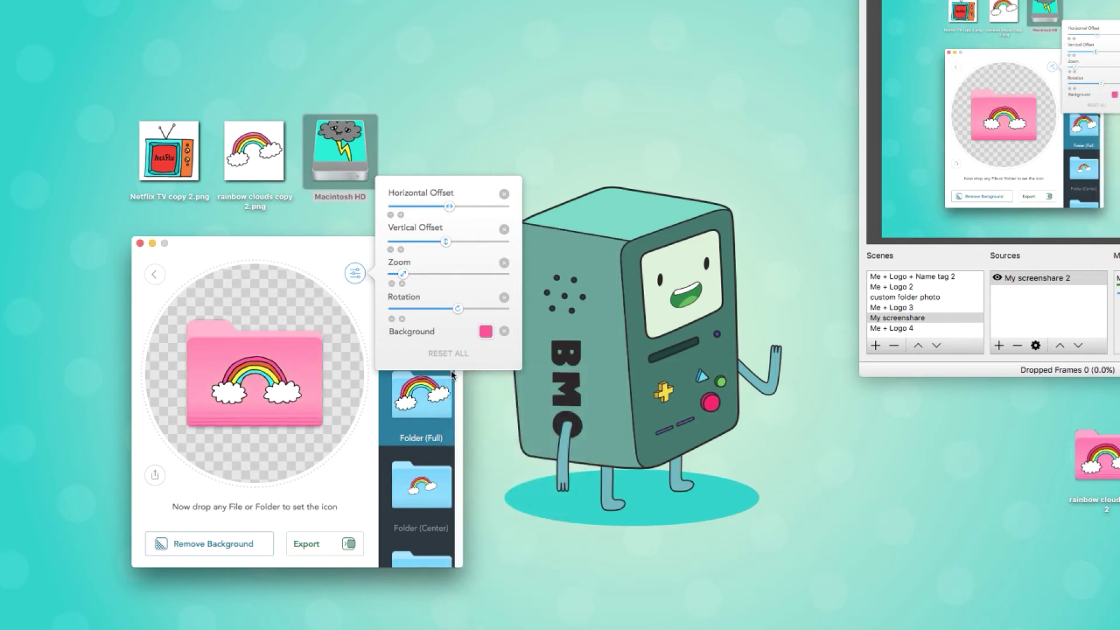
left_click(315, 257)
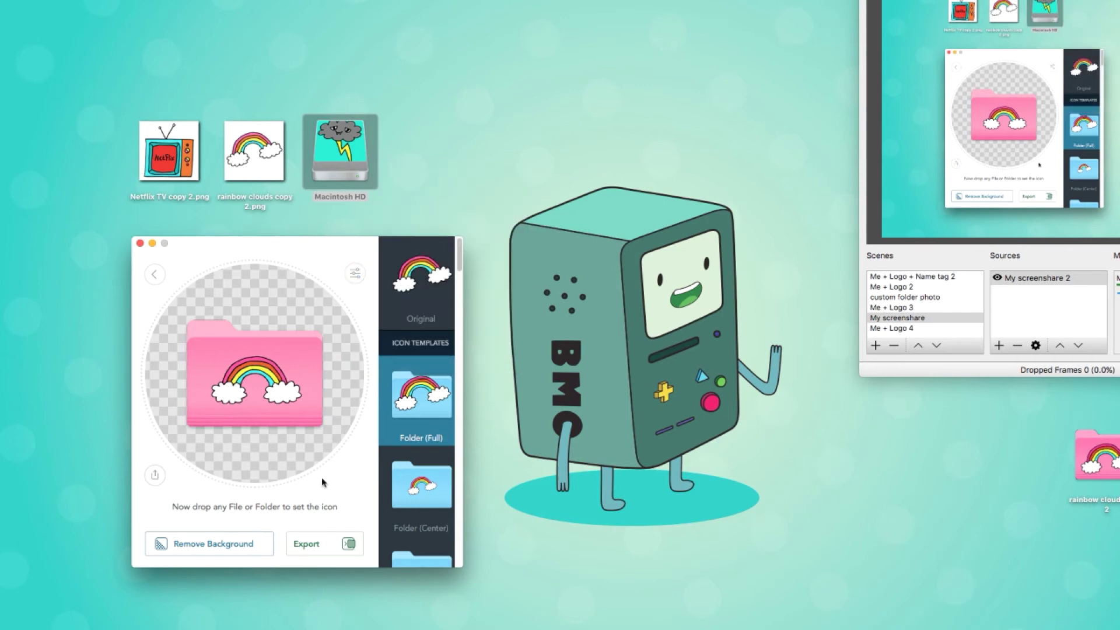
- Export the icon as a folder named "rainbow clouds" saved to the Desktop
left_click(301, 548)
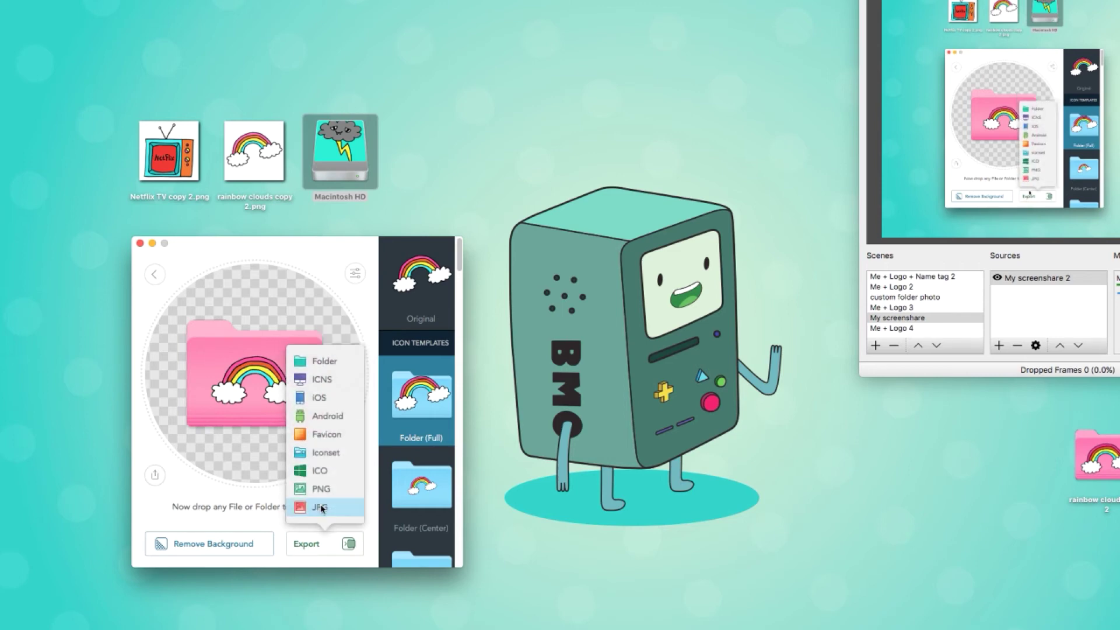
left_click(329, 360)
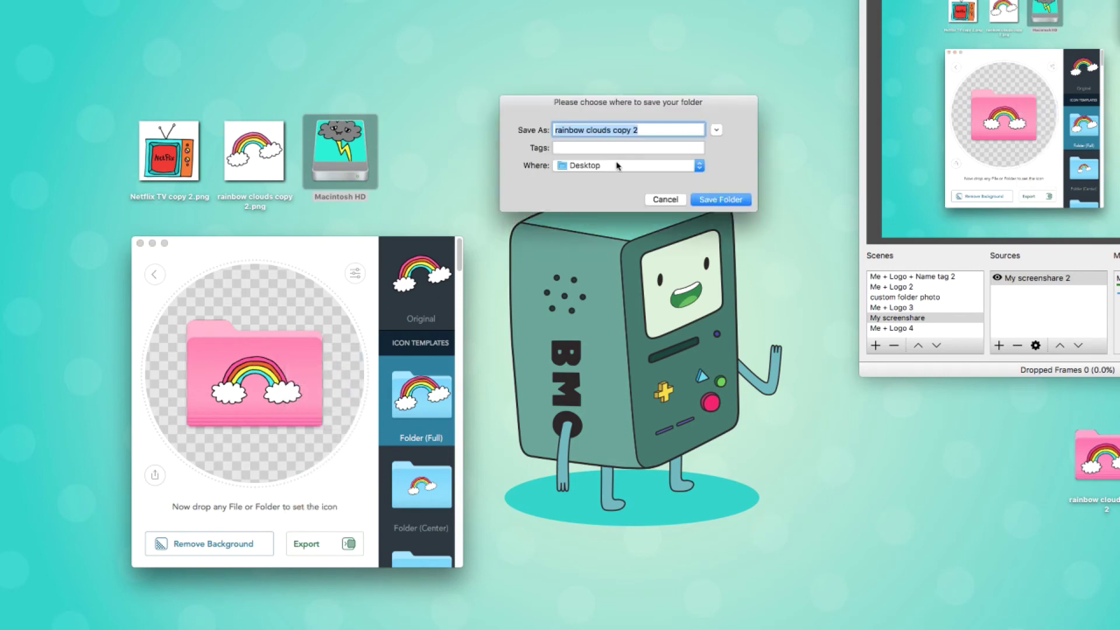
type("rainbow")
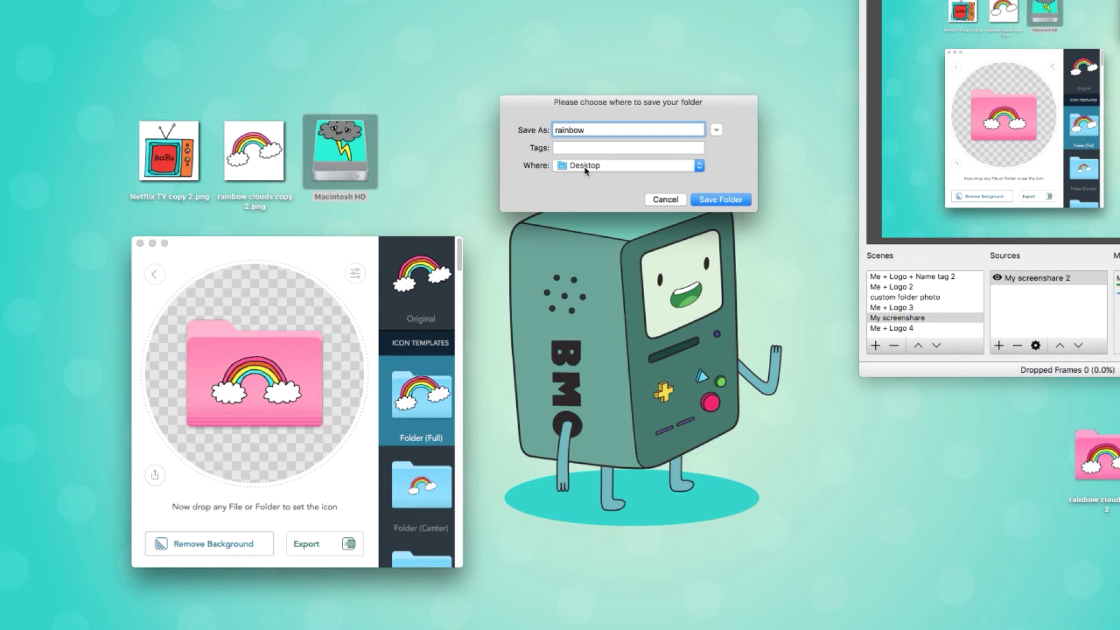
left_click(729, 202)
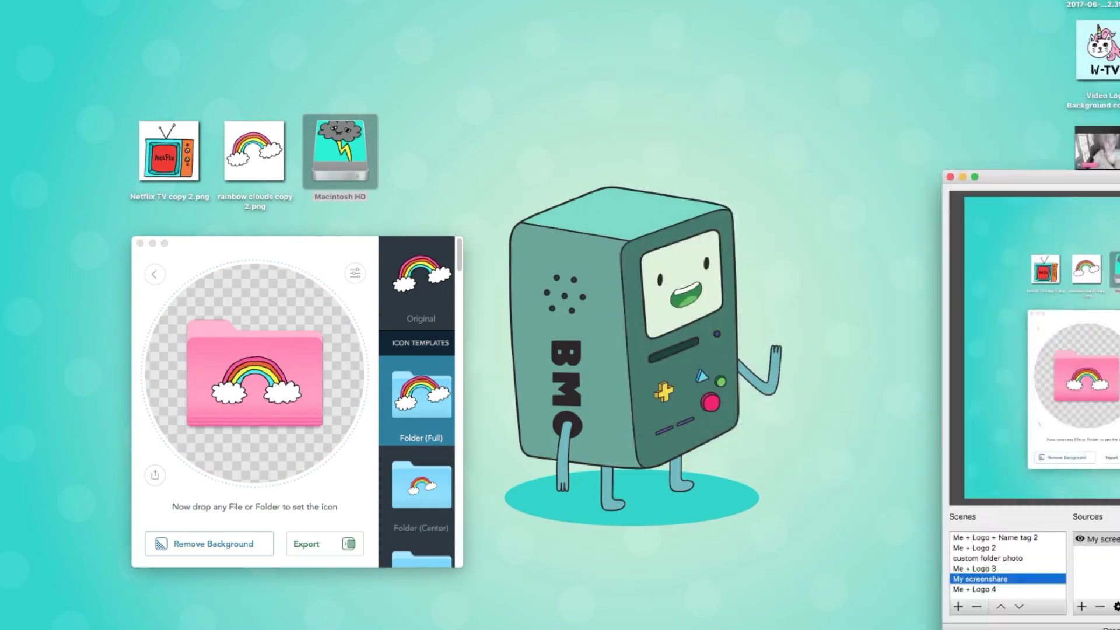
- Place the exported "rainbow clouds" folder beside the Macintosh HD icon, moving the OBS window out of its way and back
left_click_drag(1038, 176, 866, 292)
left_click_drag(1103, 250, 444, 140)
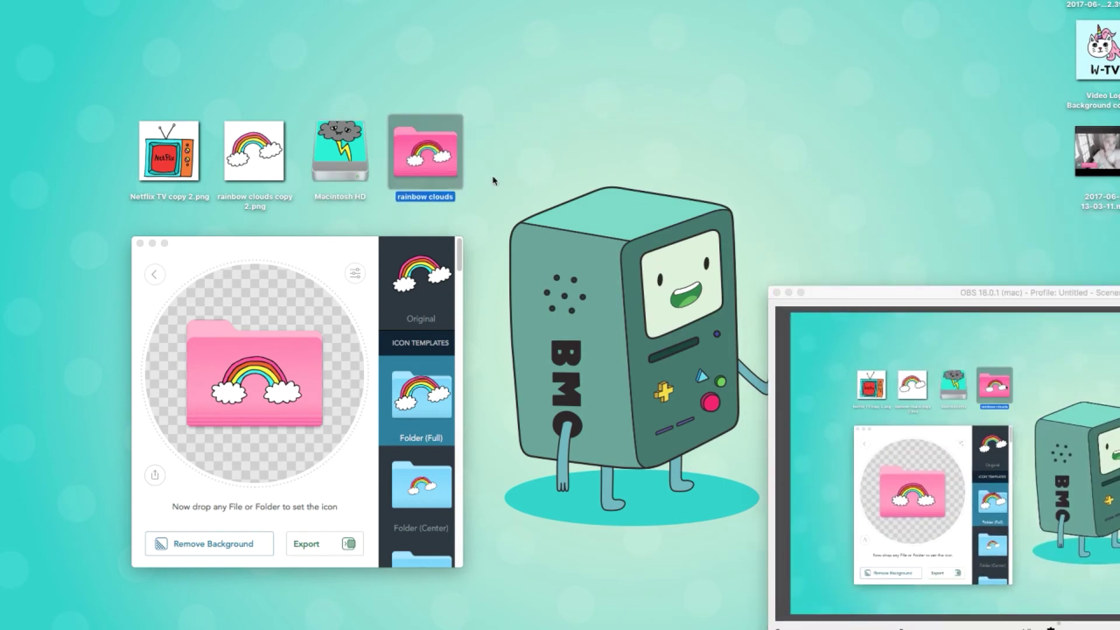
left_click_drag(850, 292, 907, 0)
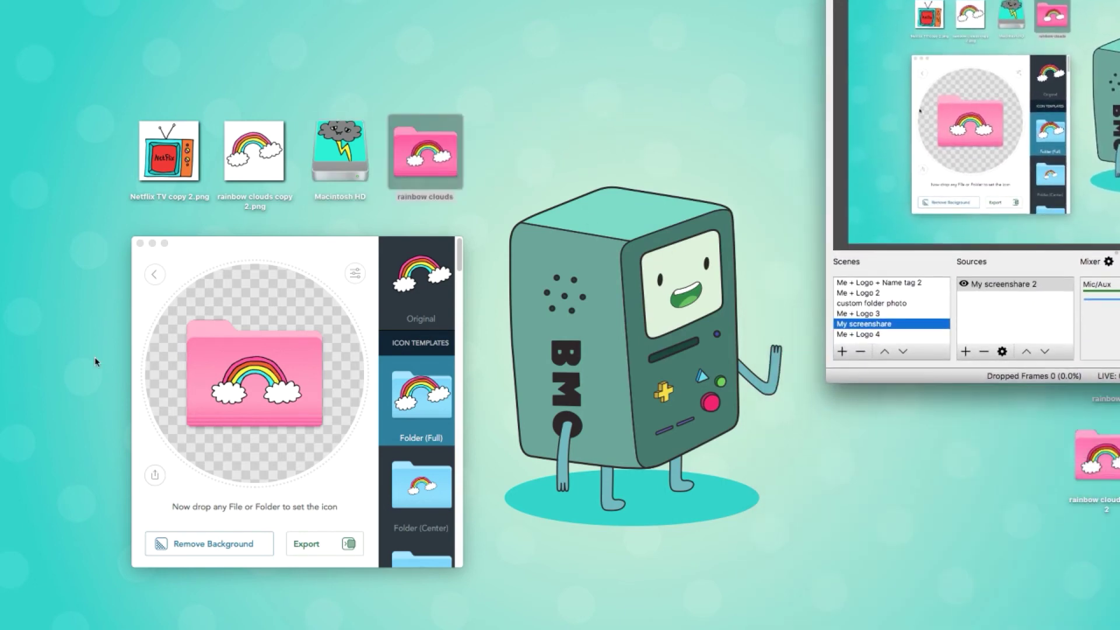
- Return the icon maker to its empty start view and load "Netflix TV copy 2.png" as the next icon source
left_click(243, 252)
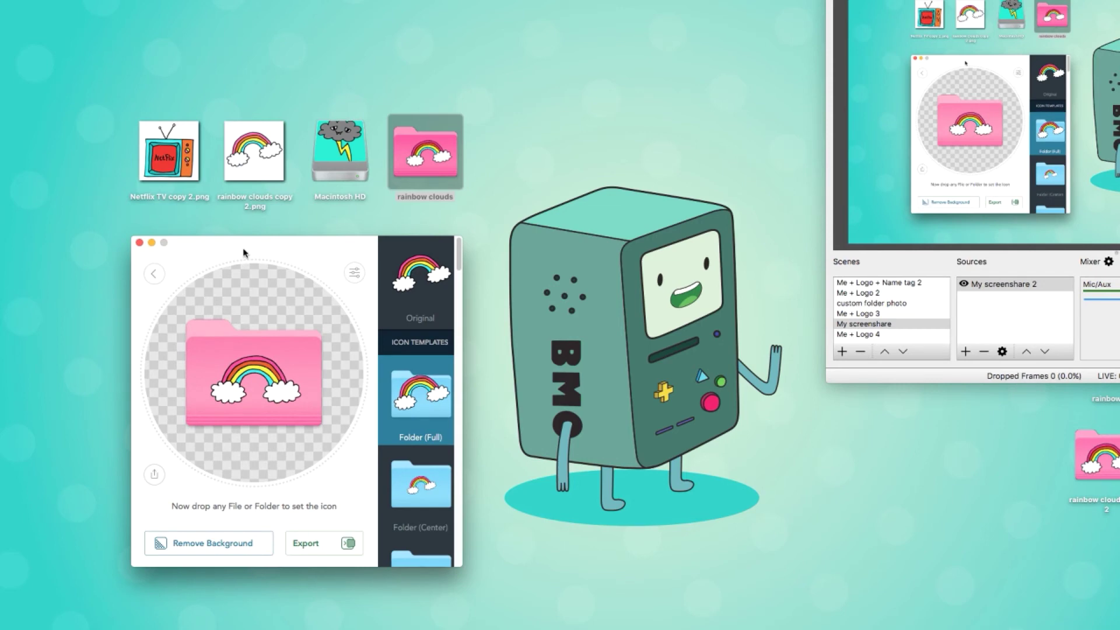
left_click_drag(216, 260, 220, 251)
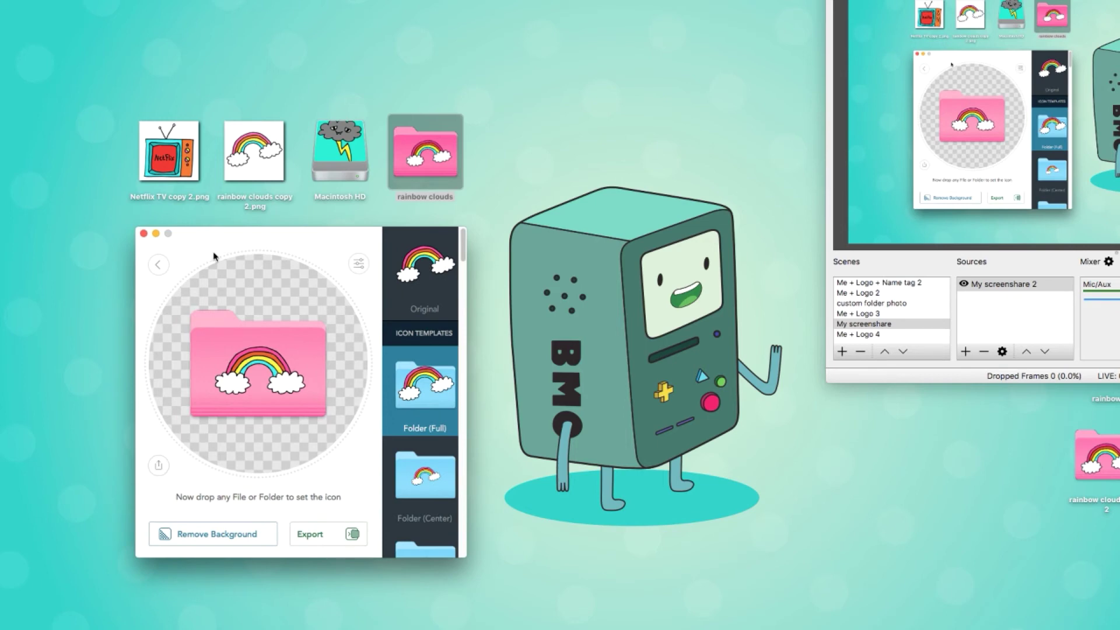
left_click(157, 266)
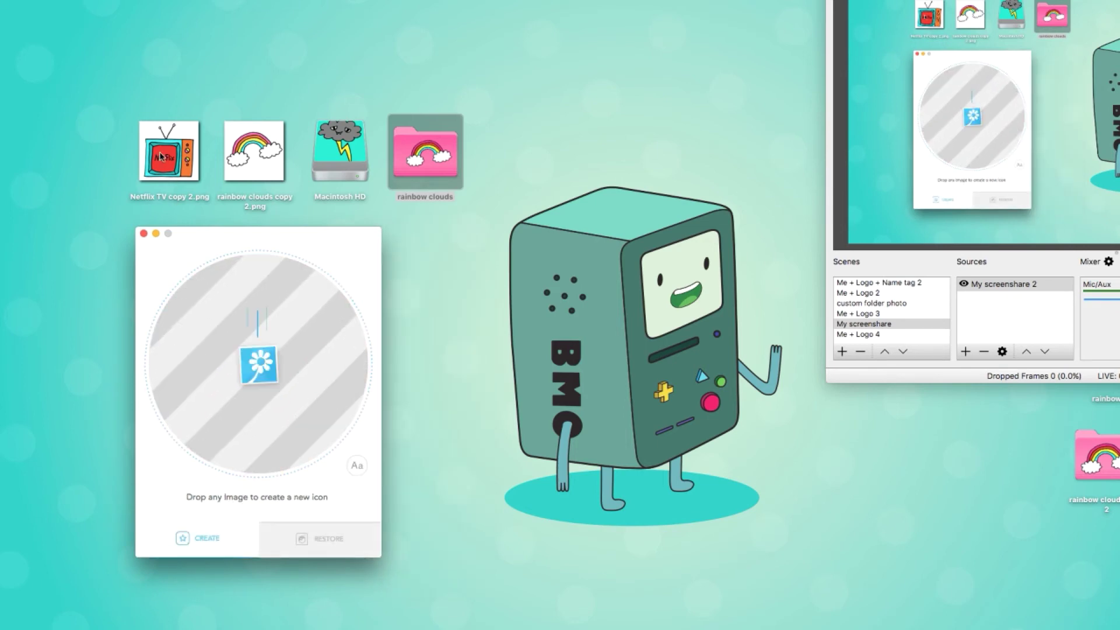
left_click_drag(161, 157, 263, 370)
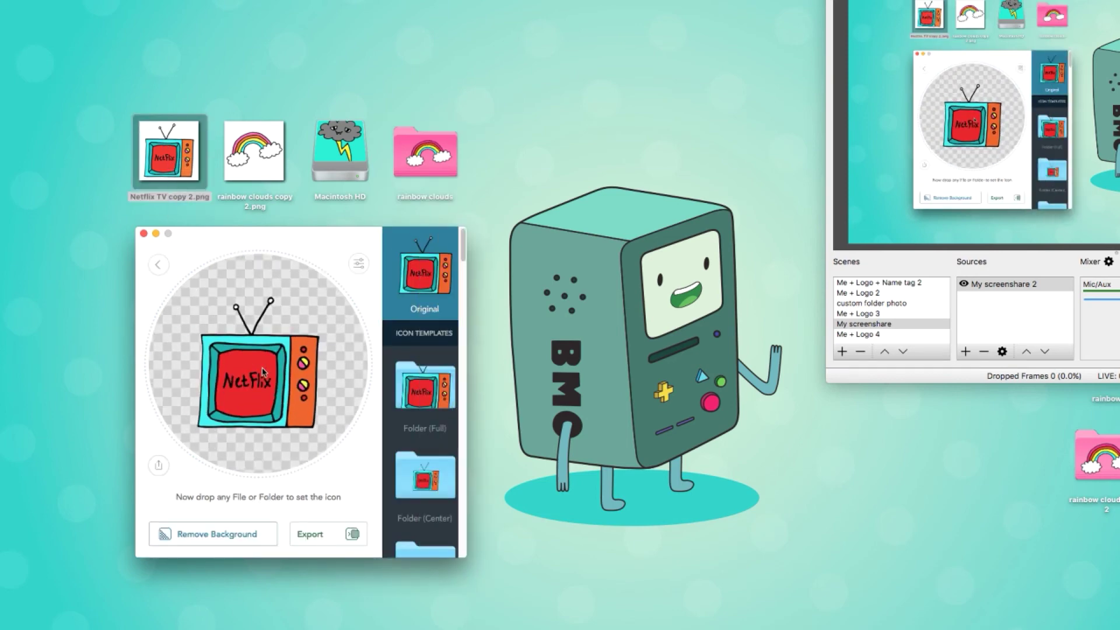
left_click(931, 323)
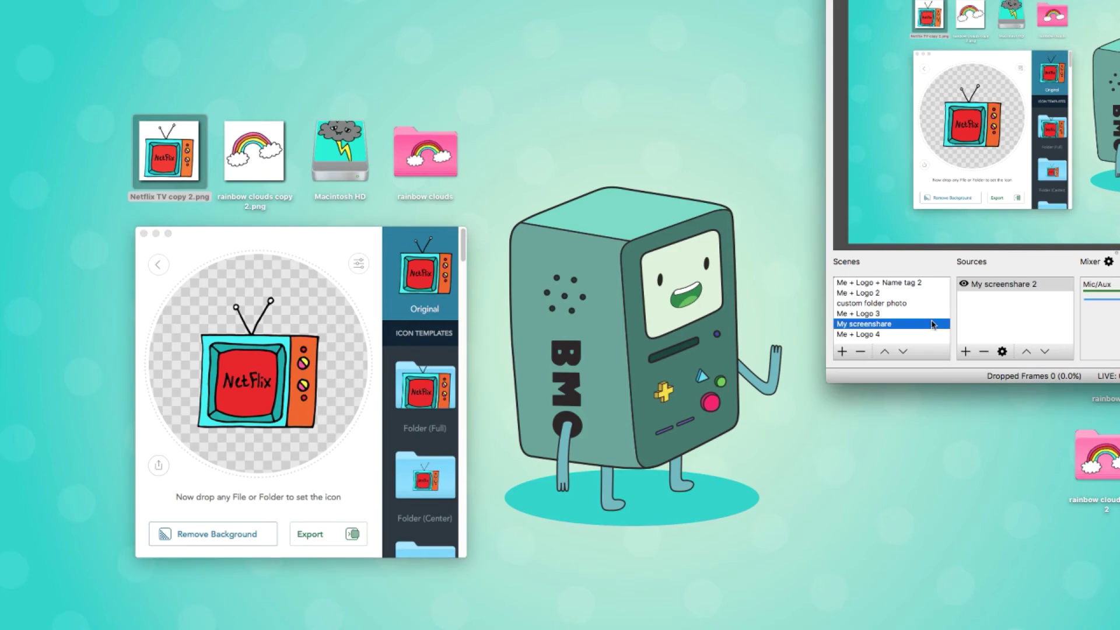